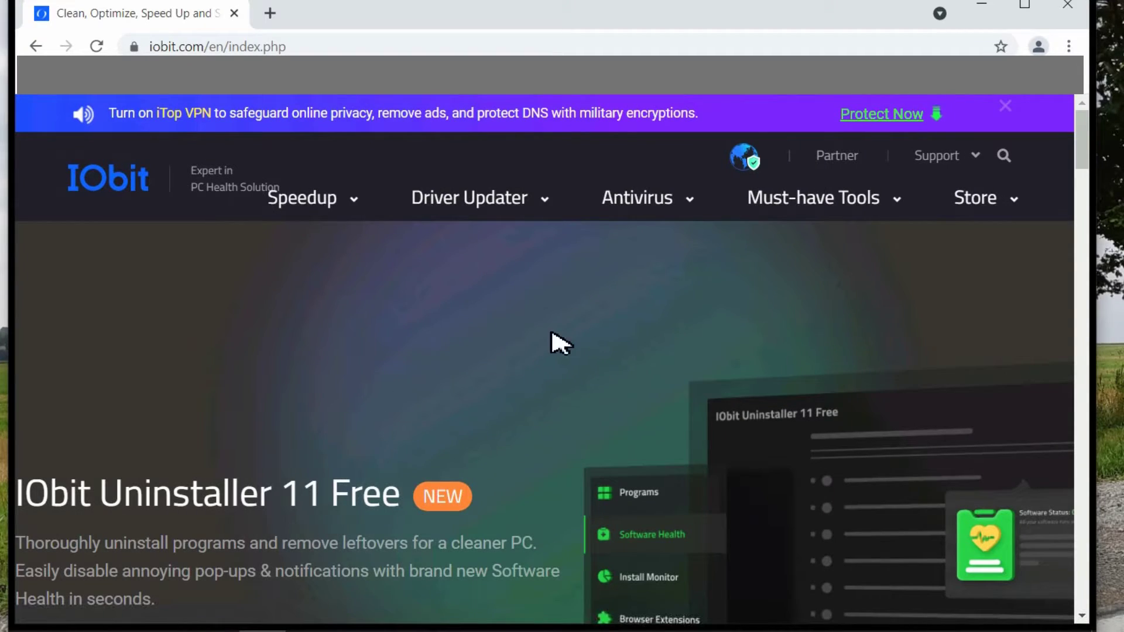
Step: Download the free IObit Software Updater from the IObit website's Must-have Tools and launch its installer
mouse_move(809, 222)
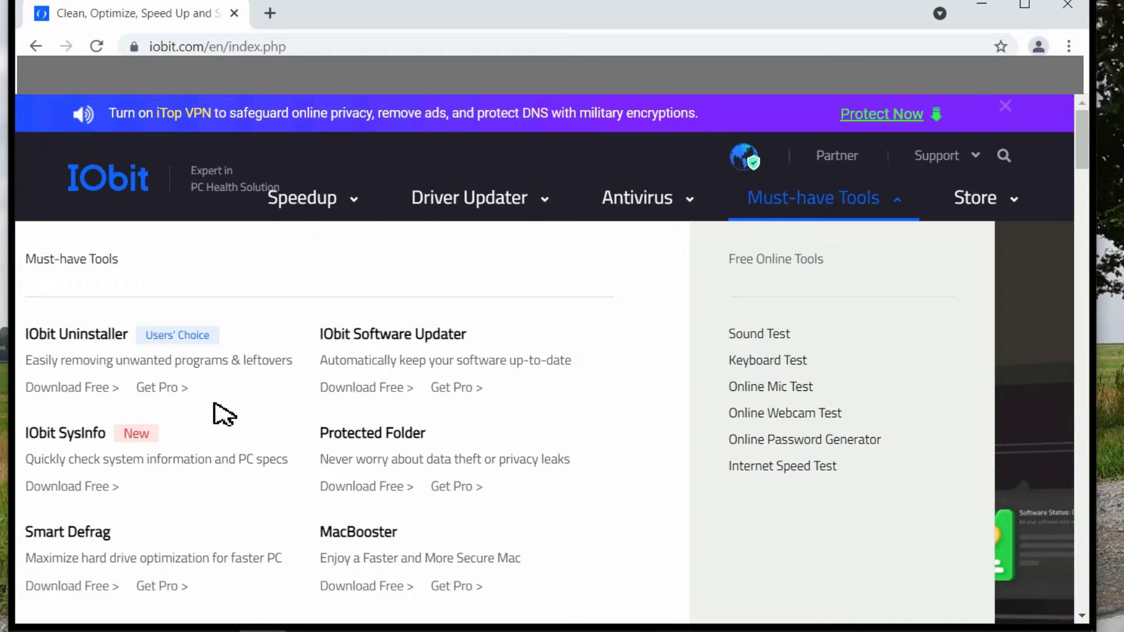
click(348, 388)
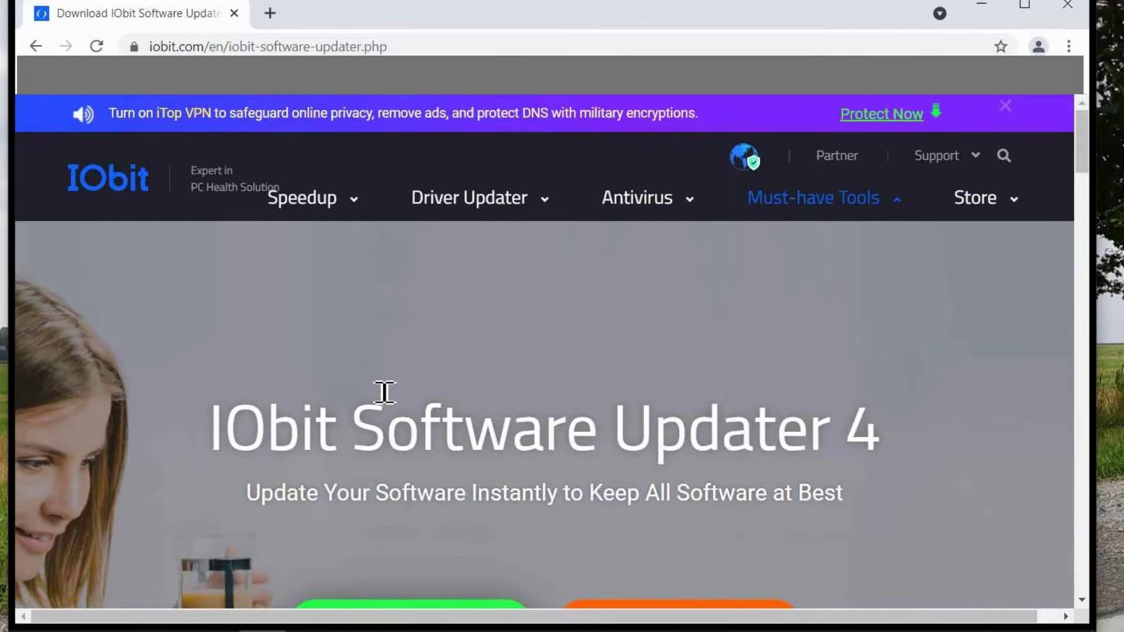
scroll(384, 391, down, 2)
click(410, 539)
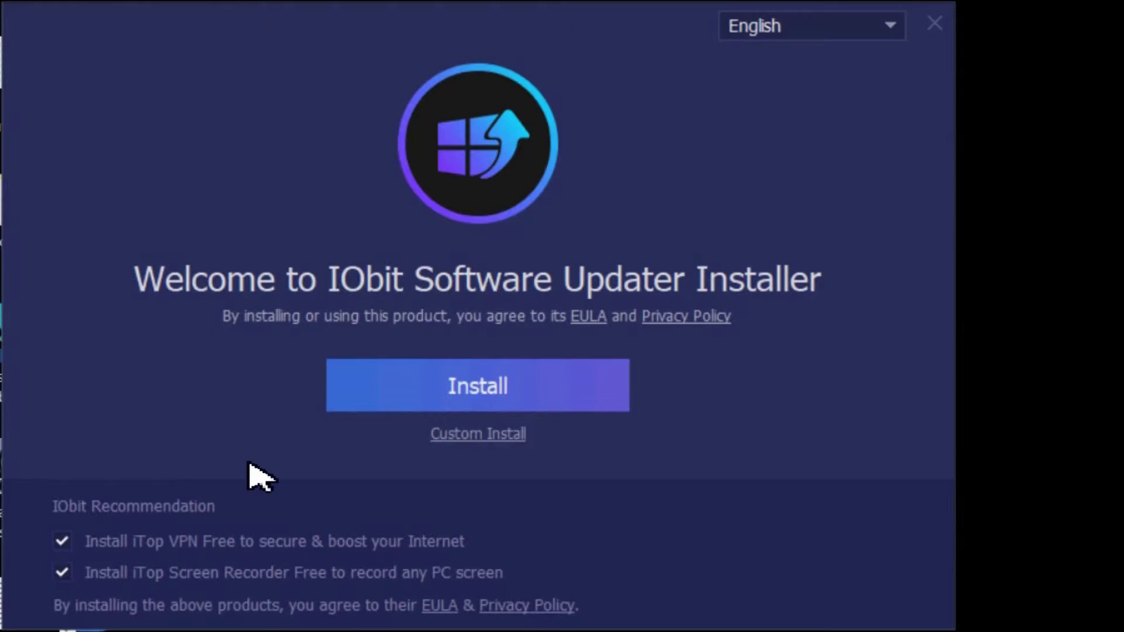
Step: Exclude iTop VPN and iTop Screen Recorder from the installation and choose a custom install
click(91, 541)
click(93, 571)
click(462, 435)
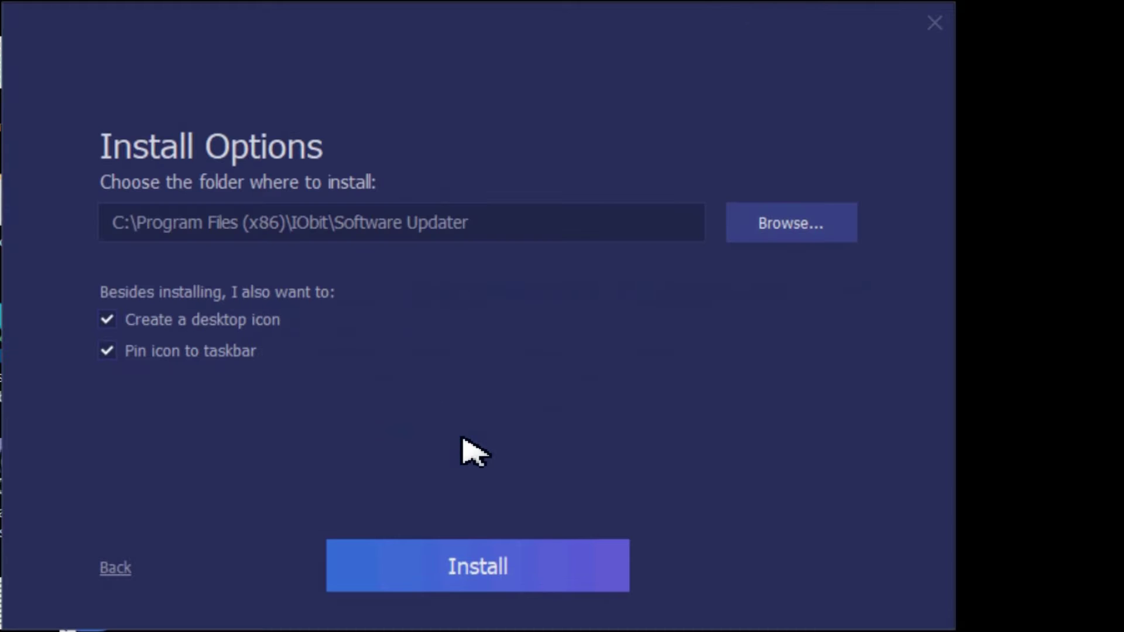
Step: Install Software Updater without a desktop icon or taskbar pin, and finish setup without the Driver Booster subscription
click(165, 351)
click(166, 323)
click(453, 578)
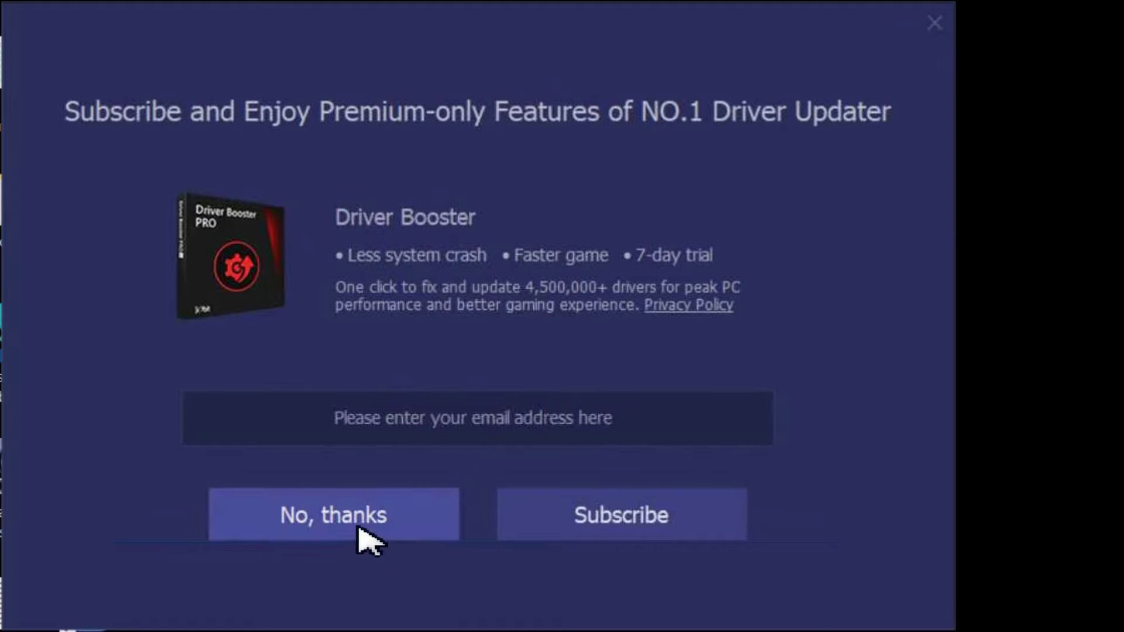
click(358, 526)
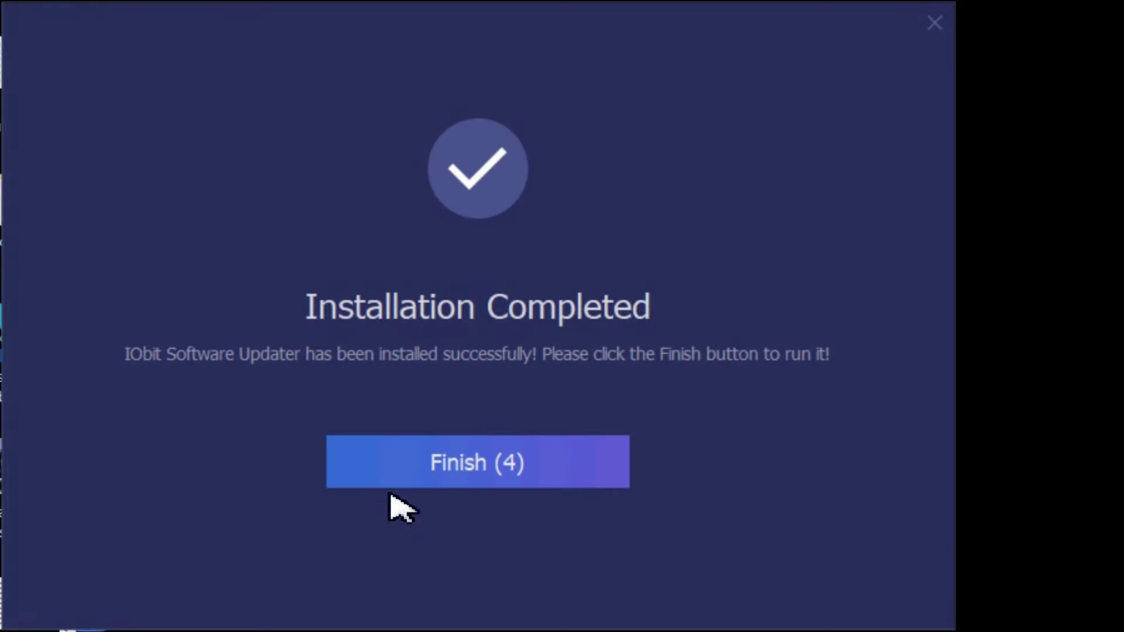
click(445, 474)
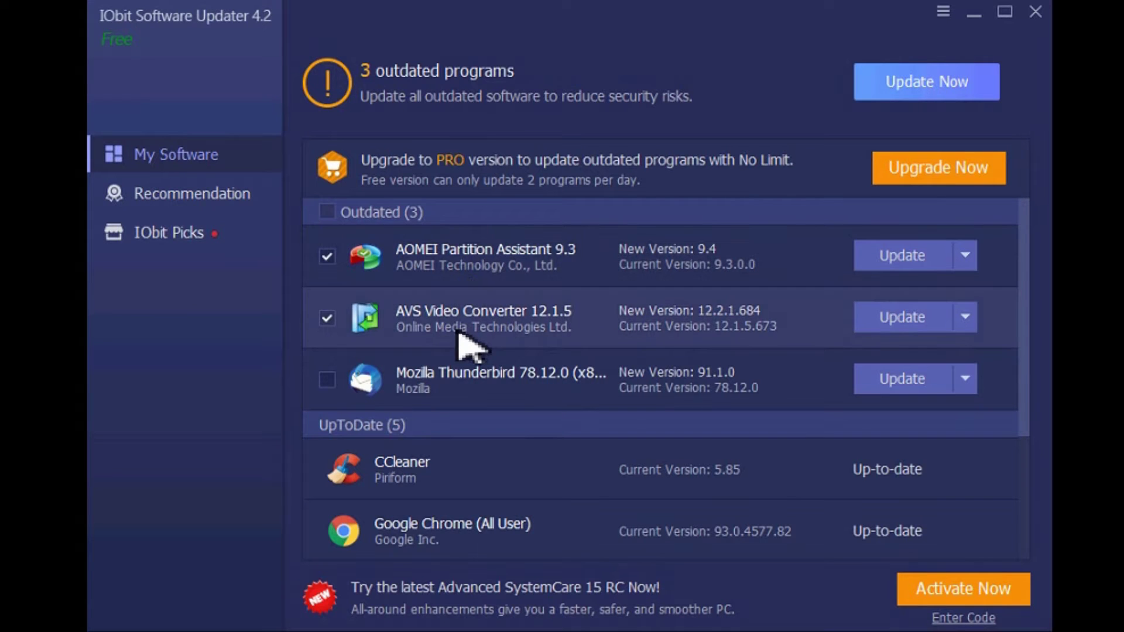
Step: Select all outdated programs for updating, including Mozilla Thunderbird
click(326, 380)
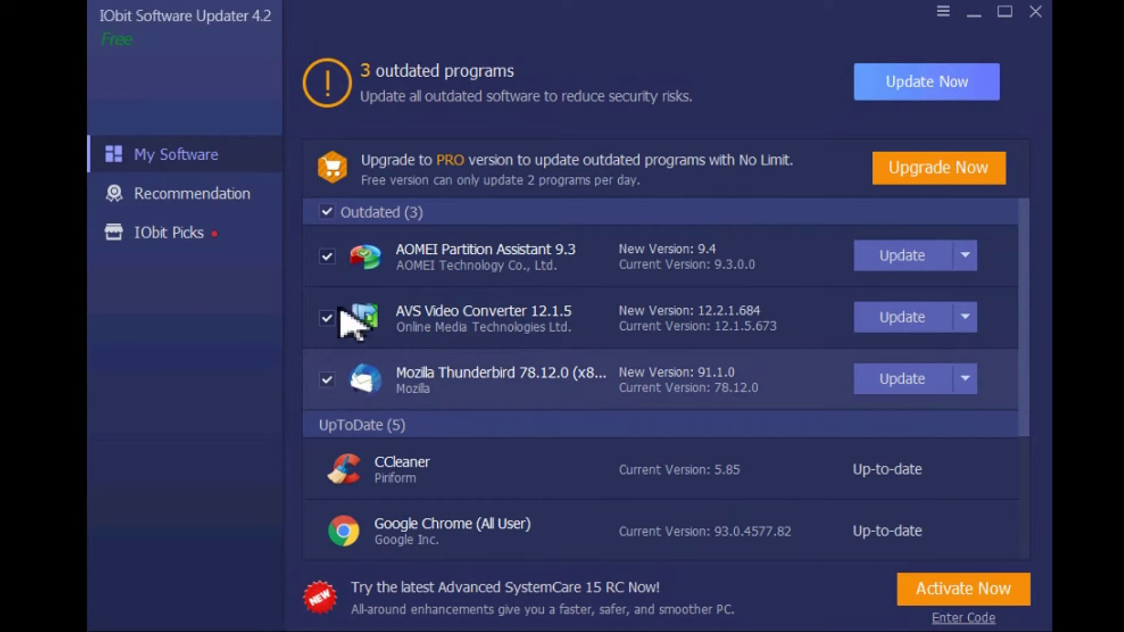
click(327, 211)
click(327, 212)
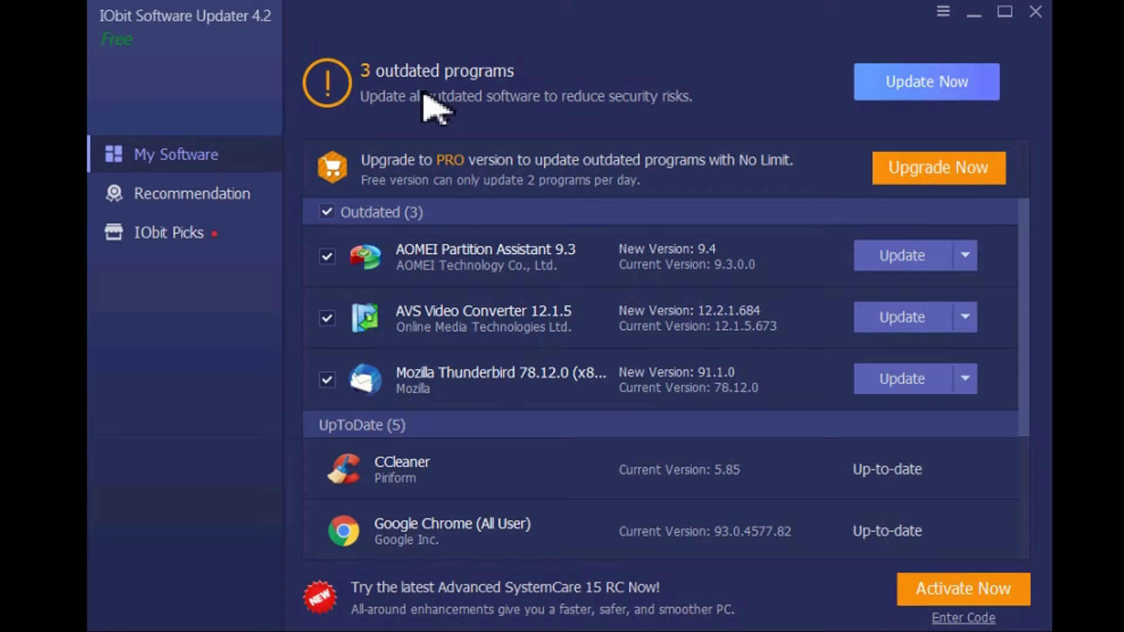
Step: Update only AOMEI Partition Assistant and AVS Video Converter, leaving Mozilla Thunderbird out of the selection
mouse_move(409, 193)
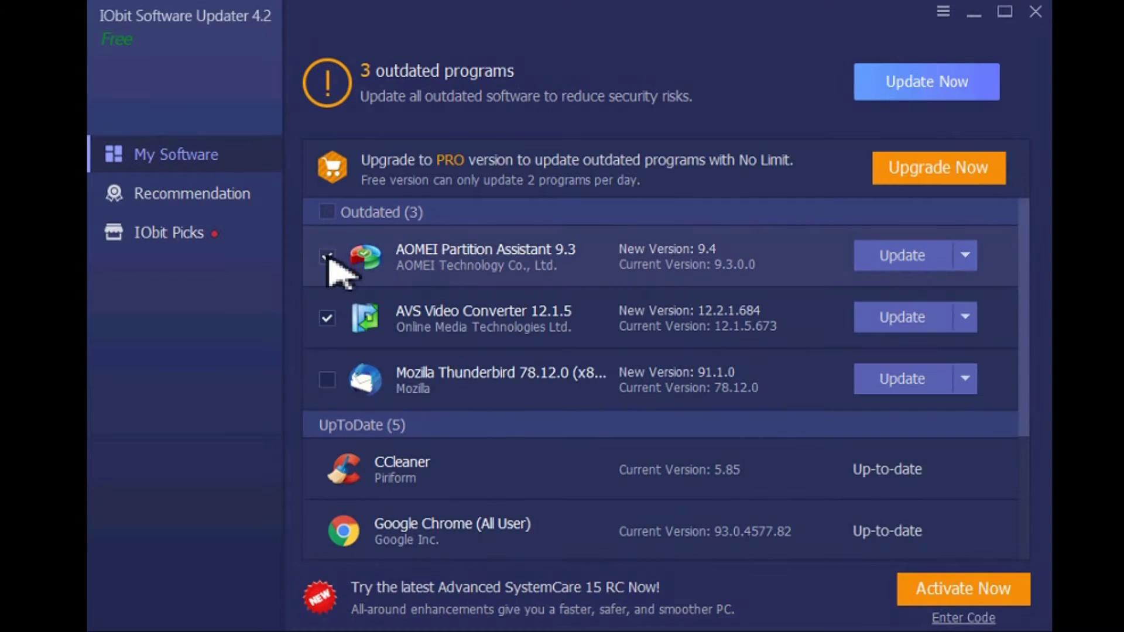
click(932, 74)
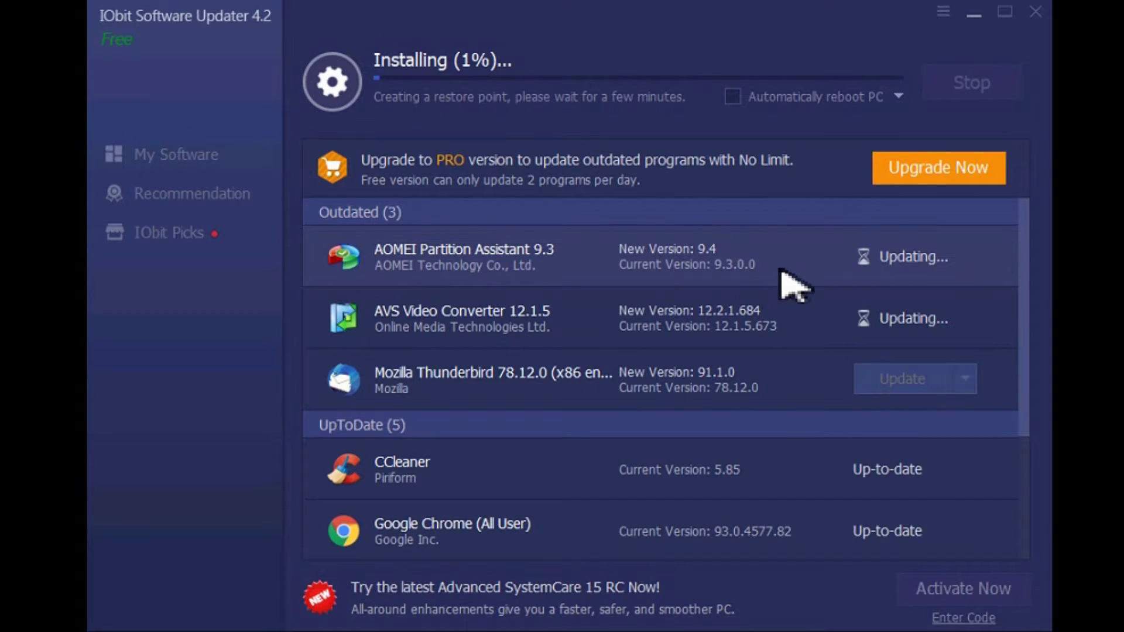
Step: Install the new AOMEI Partition Assistant, skipping the Pro Edition offer and agreeing to uninstall the existing version
click(530, 380)
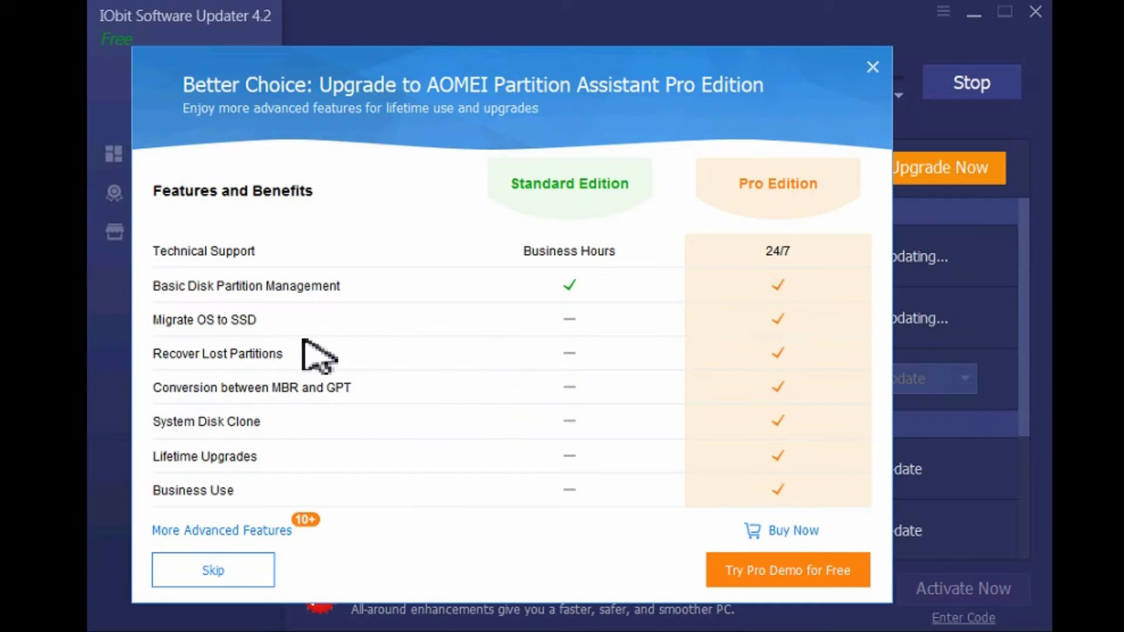
click(240, 571)
click(517, 460)
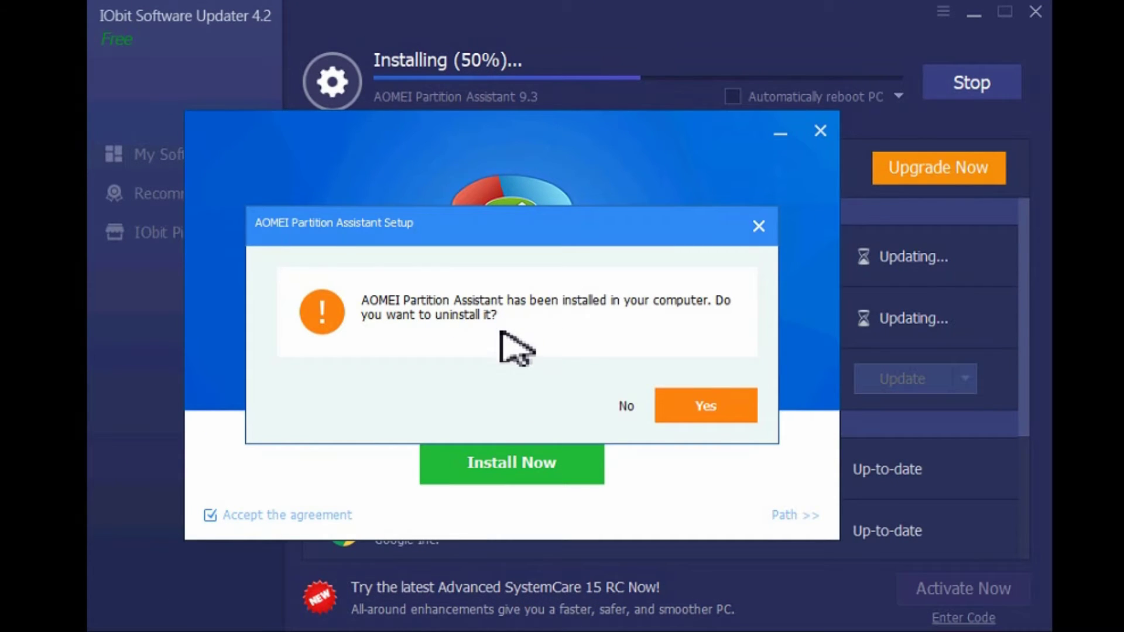
click(703, 409)
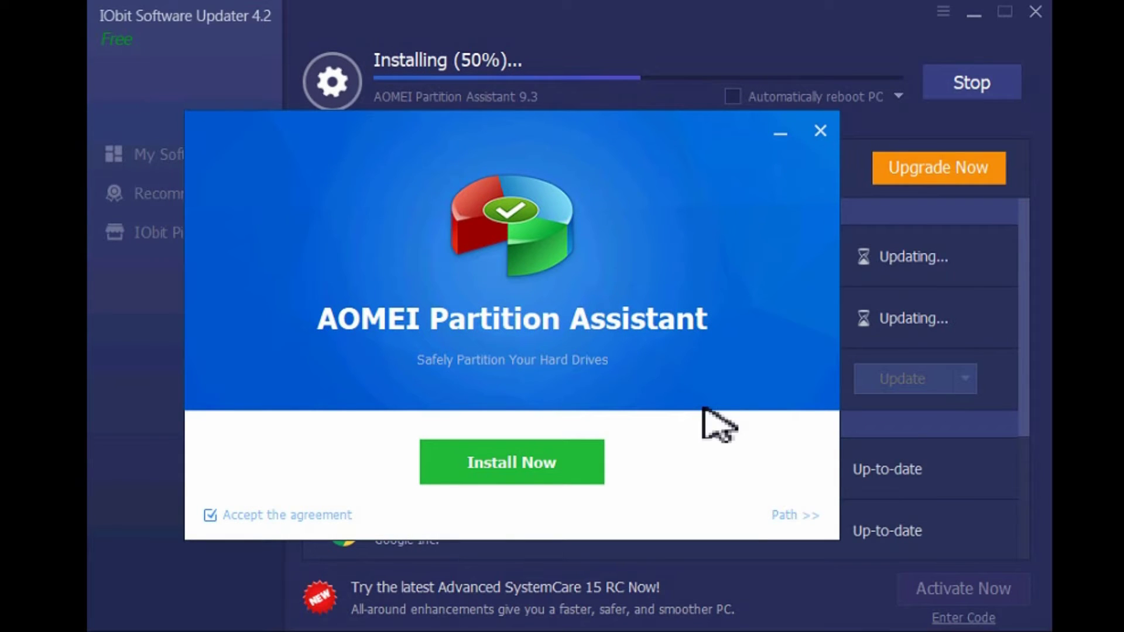
click(477, 461)
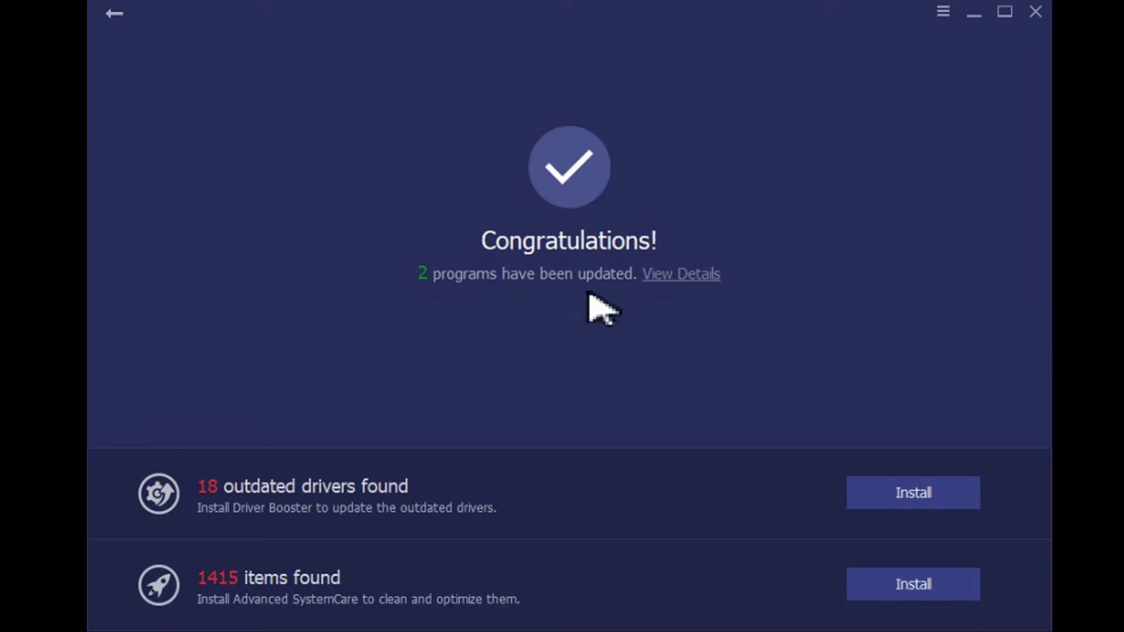
Step: Return to the software list and toggle the selection of the outdated Mozilla Thunderbird entry
click(115, 18)
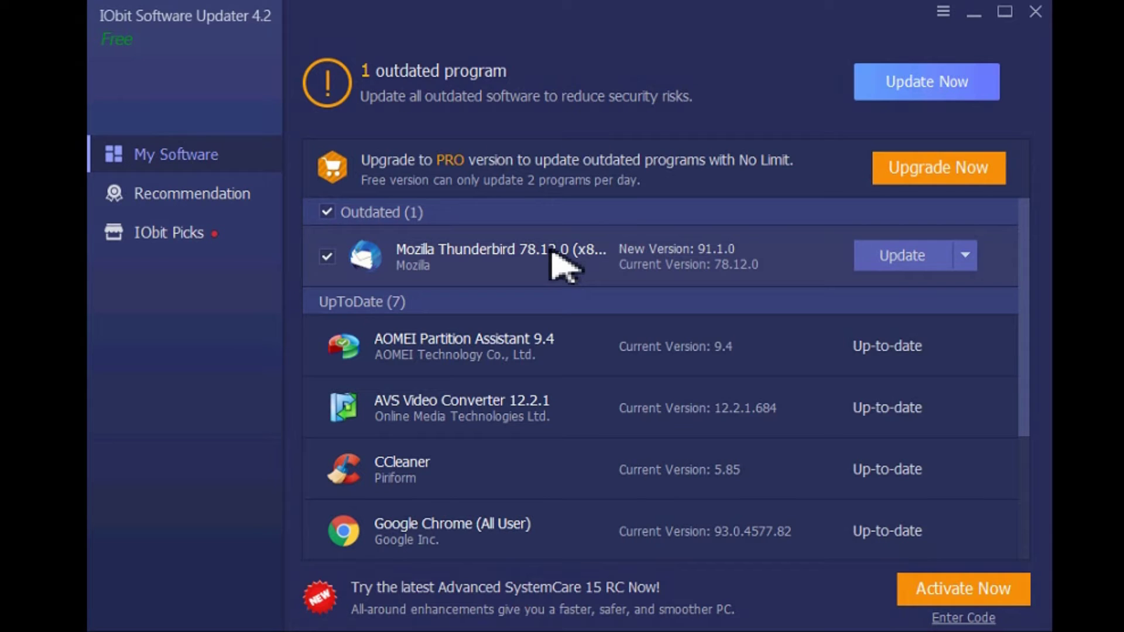
click(327, 256)
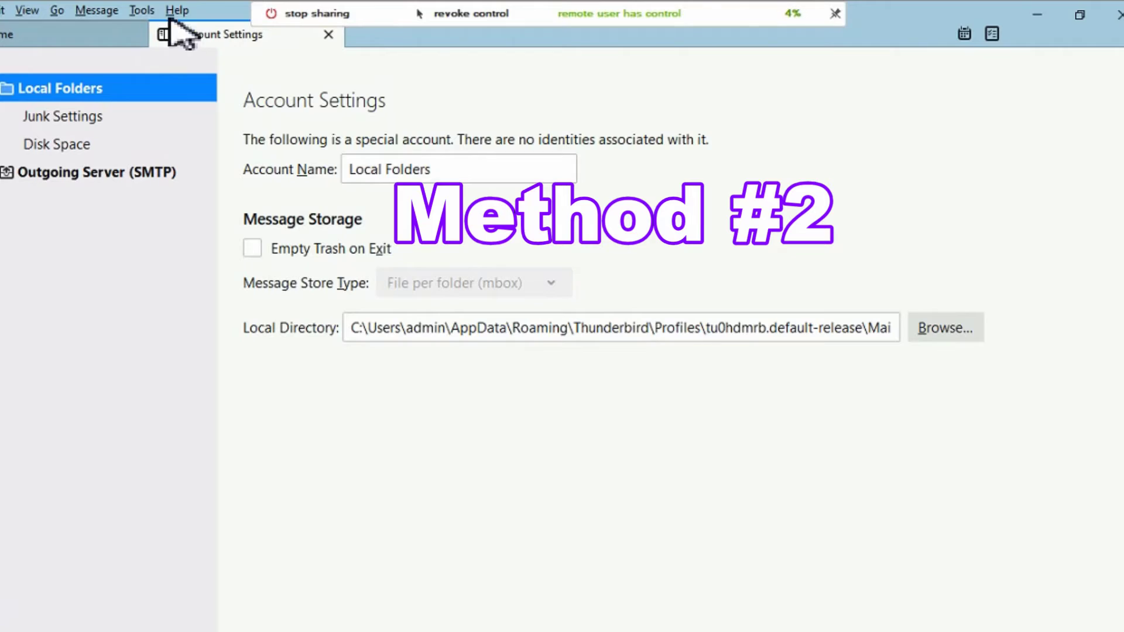
Step: Switch to Thunderbird, open its About information and start the update to version 78.14.0
click(178, 11)
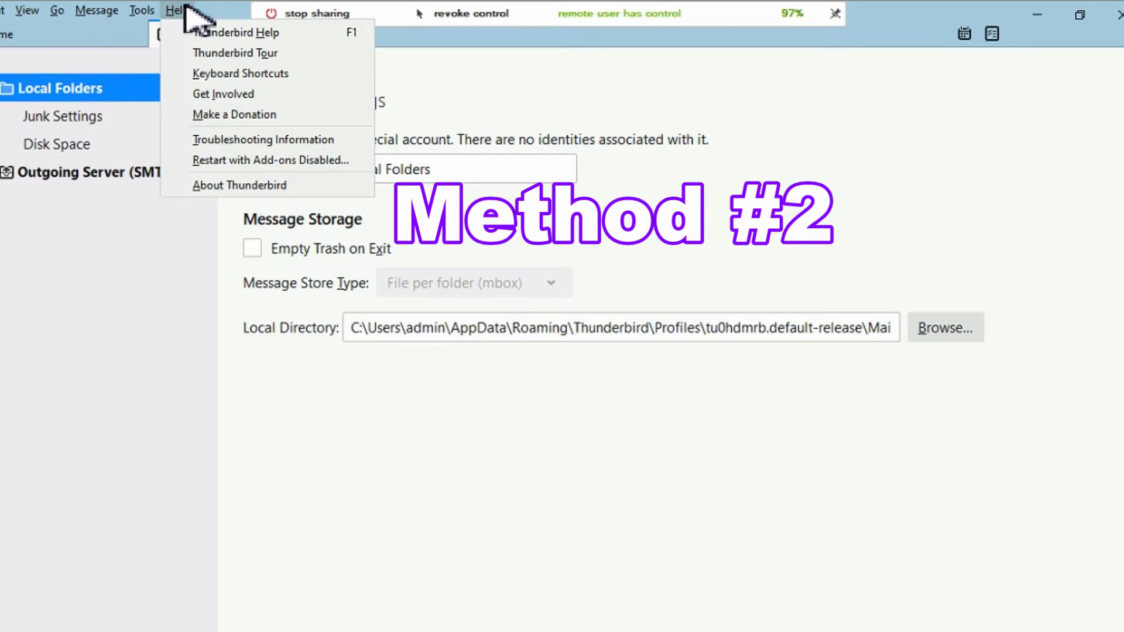
click(223, 186)
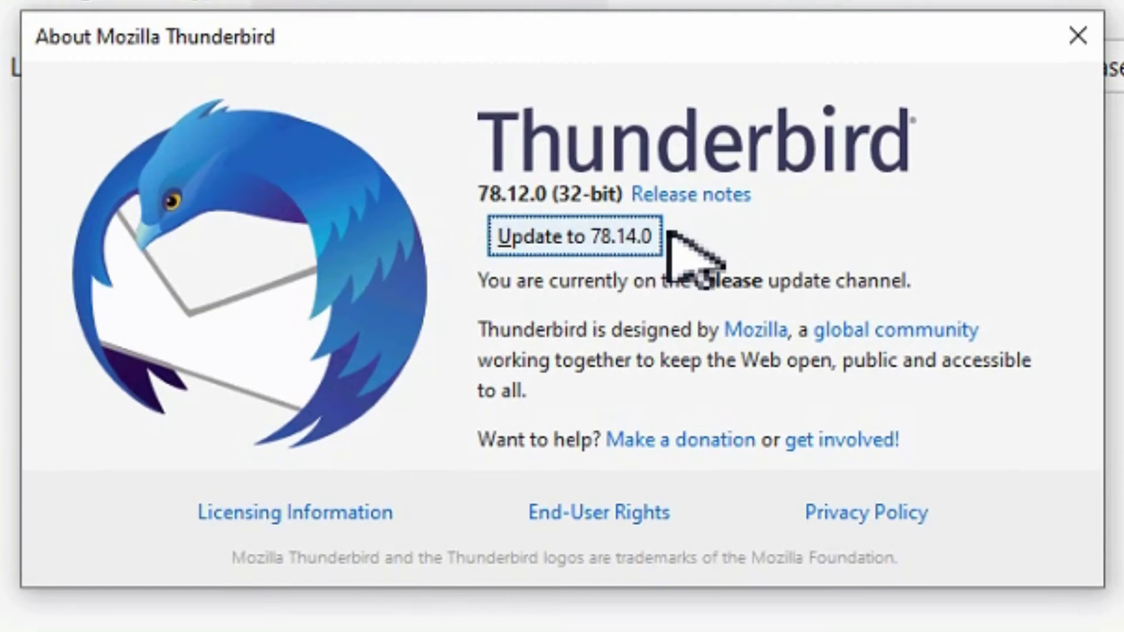
click(606, 256)
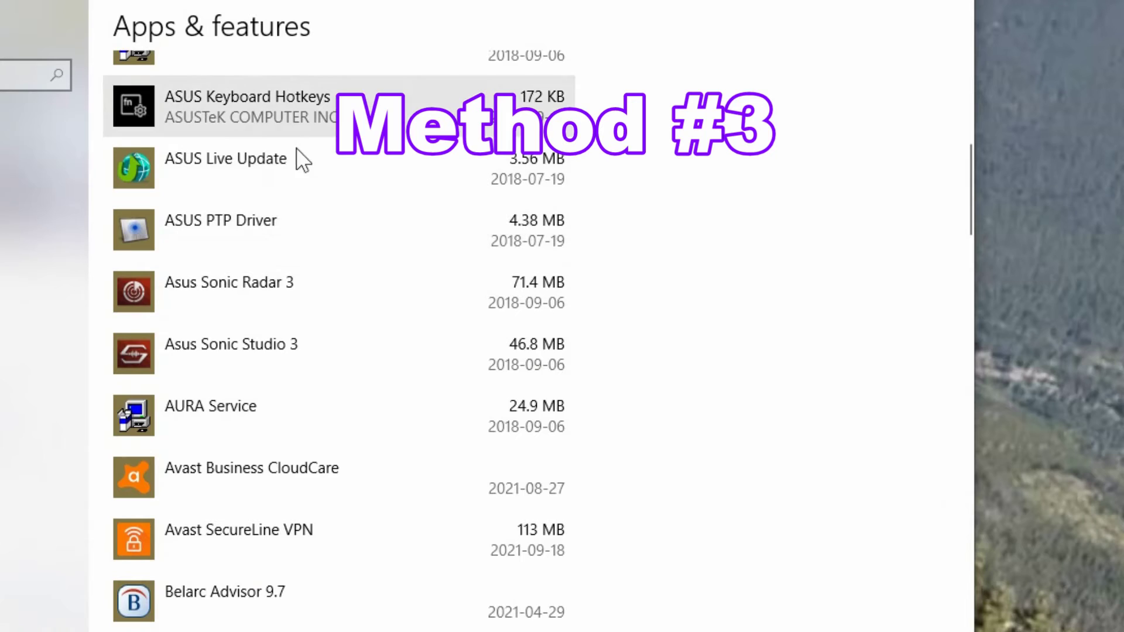
Step: Switch to Windows Apps & features and examine the installed programs, their sizes and dates, from the ASUS entries down to QuickBooks
scroll(328, 257, down, 3)
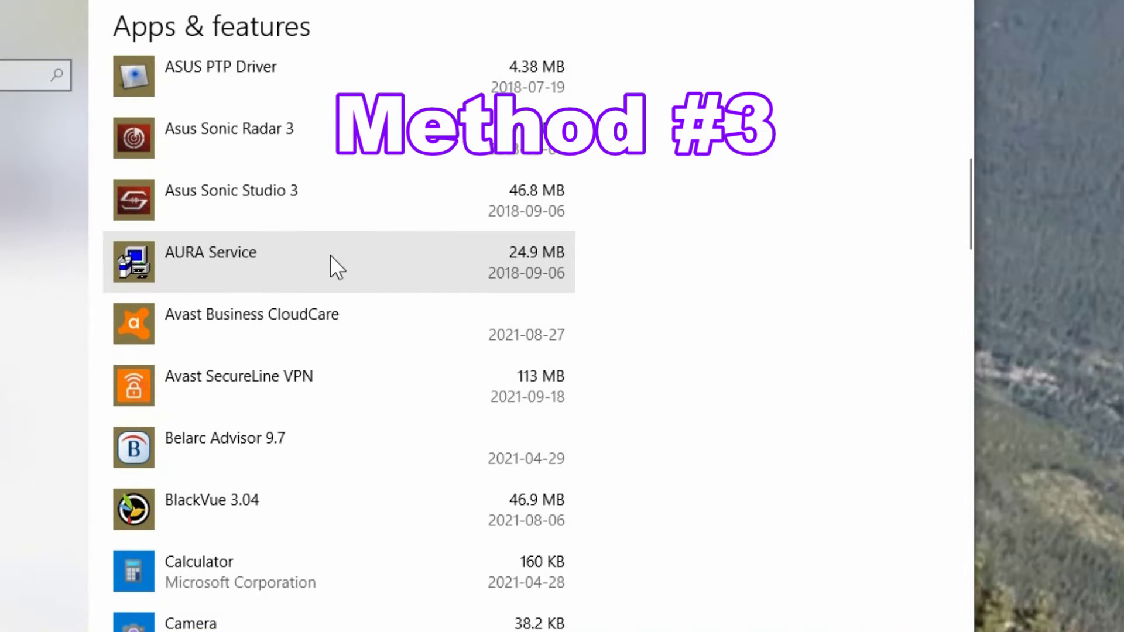
scroll(329, 270, down, 8)
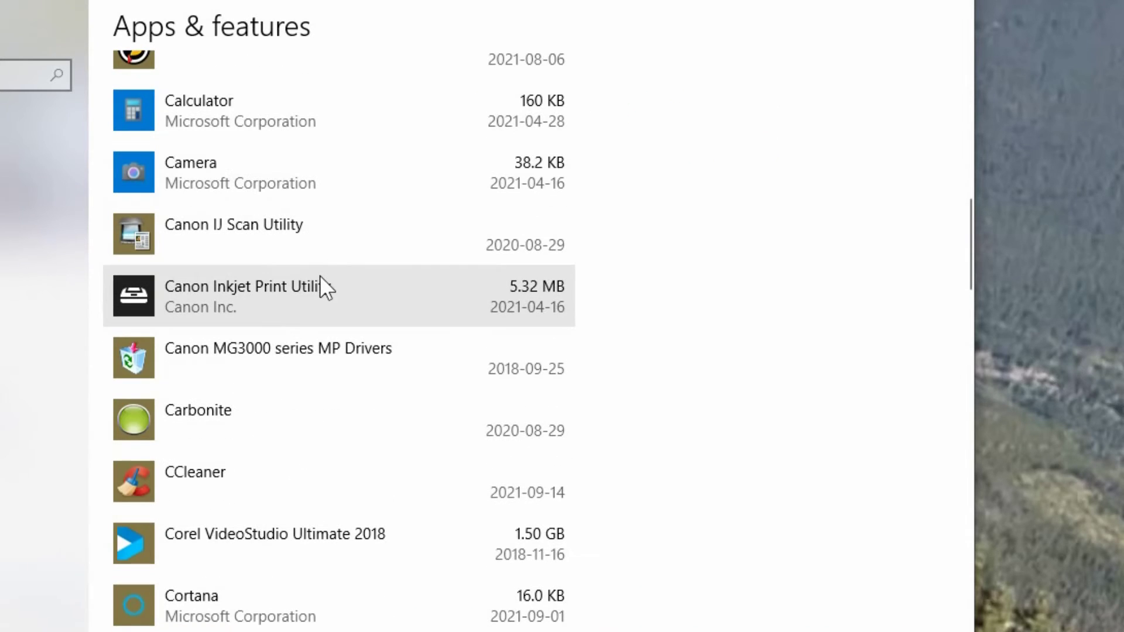
scroll(320, 384, down, 3)
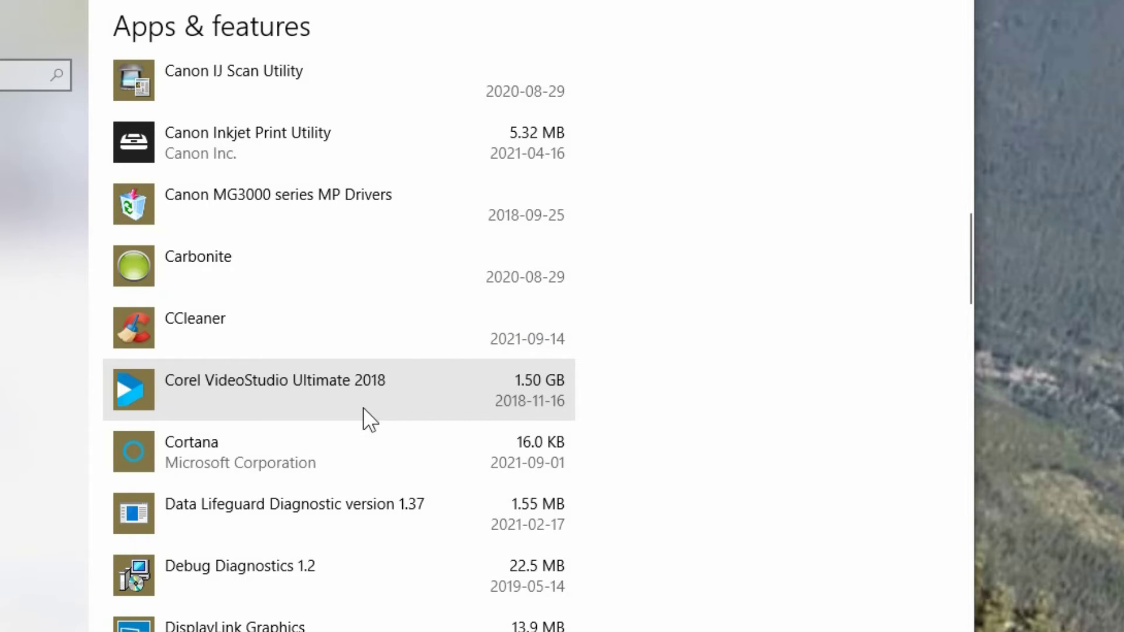
scroll(363, 421, down, 10)
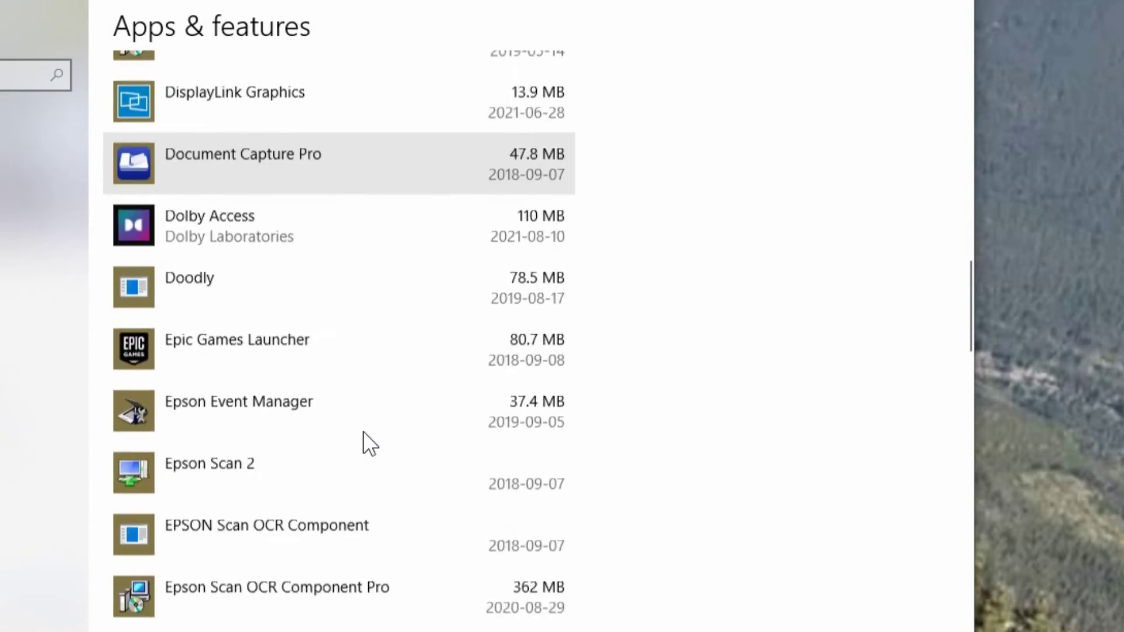
scroll(363, 433, down, 10)
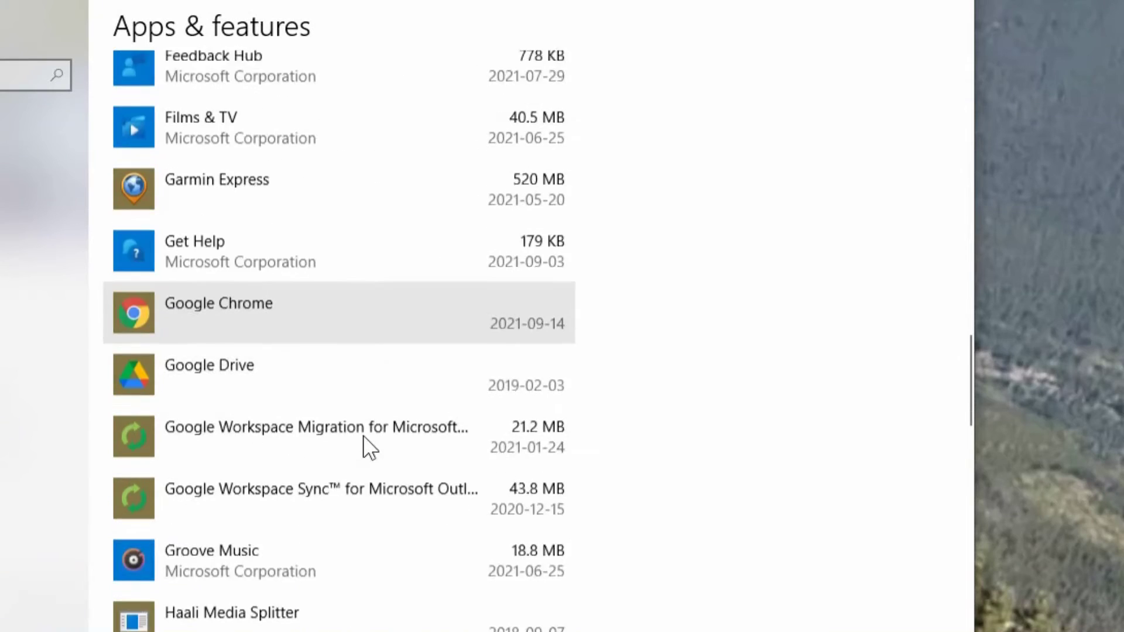
scroll(363, 430, down, 10)
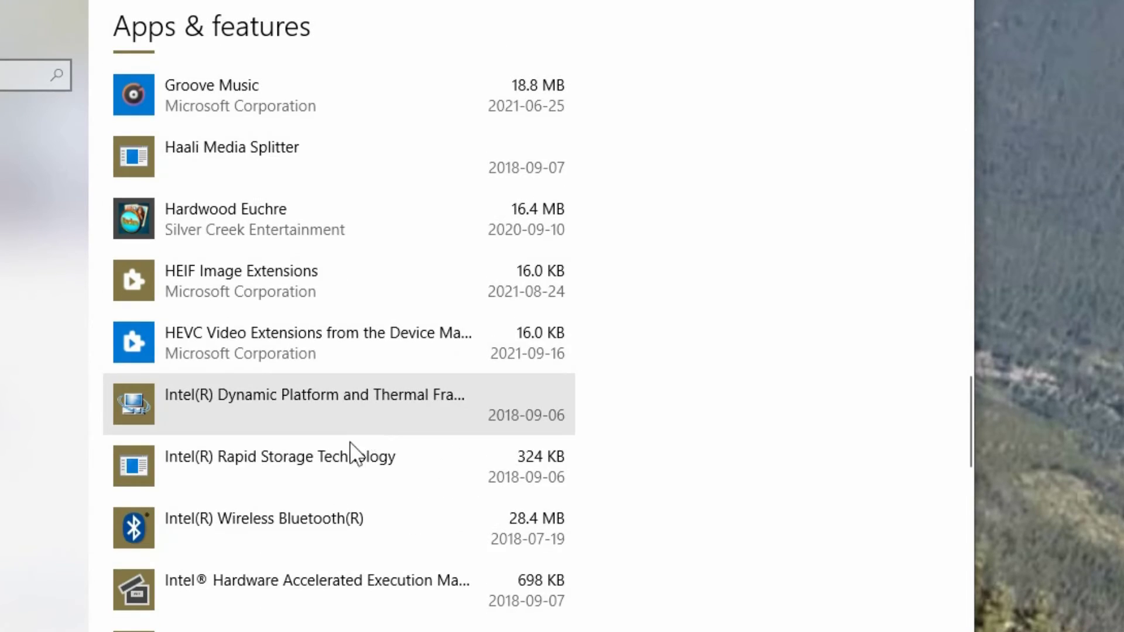
scroll(346, 421, up, 1)
scroll(316, 374, down, 2)
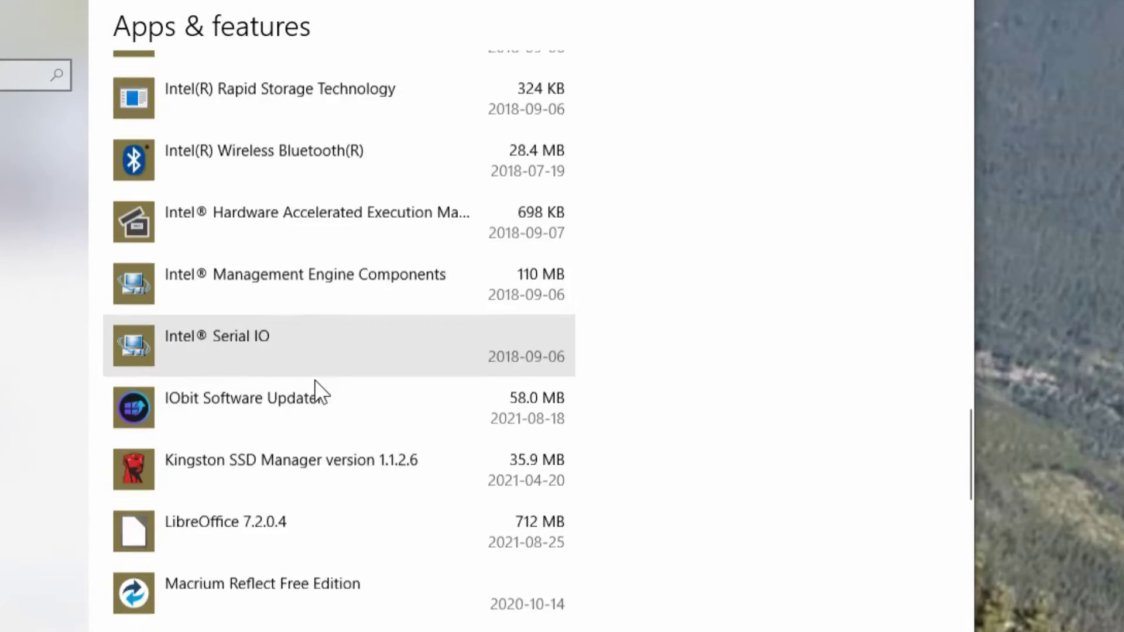
scroll(292, 398, down, 2)
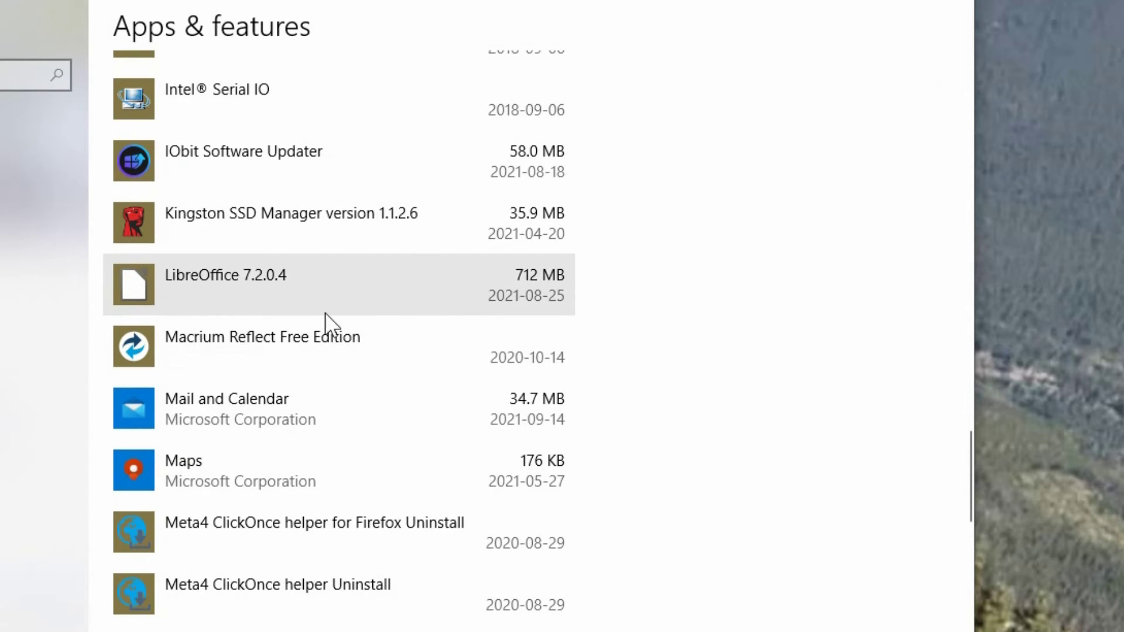
scroll(319, 471, down, 3)
scroll(316, 479, up, 1)
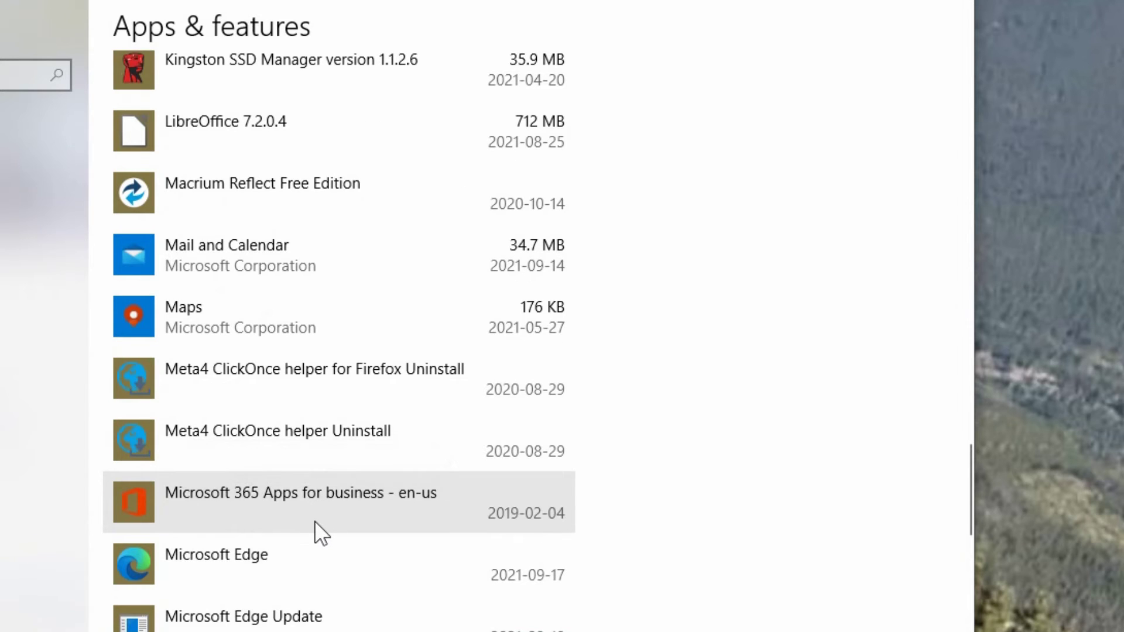
scroll(315, 512, down, 10)
scroll(314, 511, down, 3)
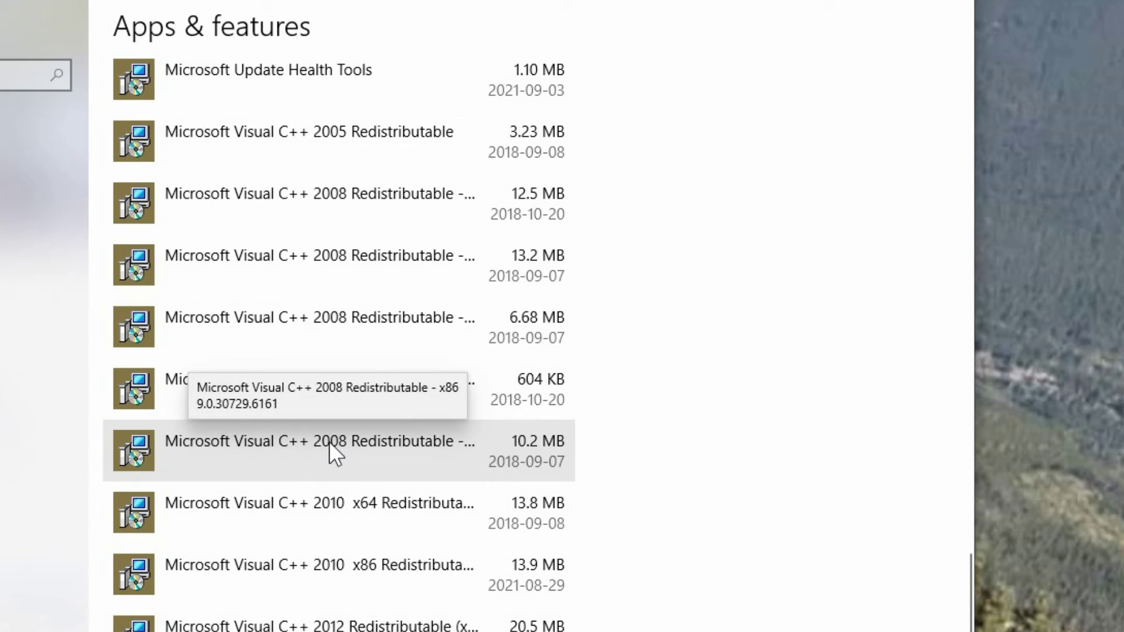
scroll(329, 441, down, 15)
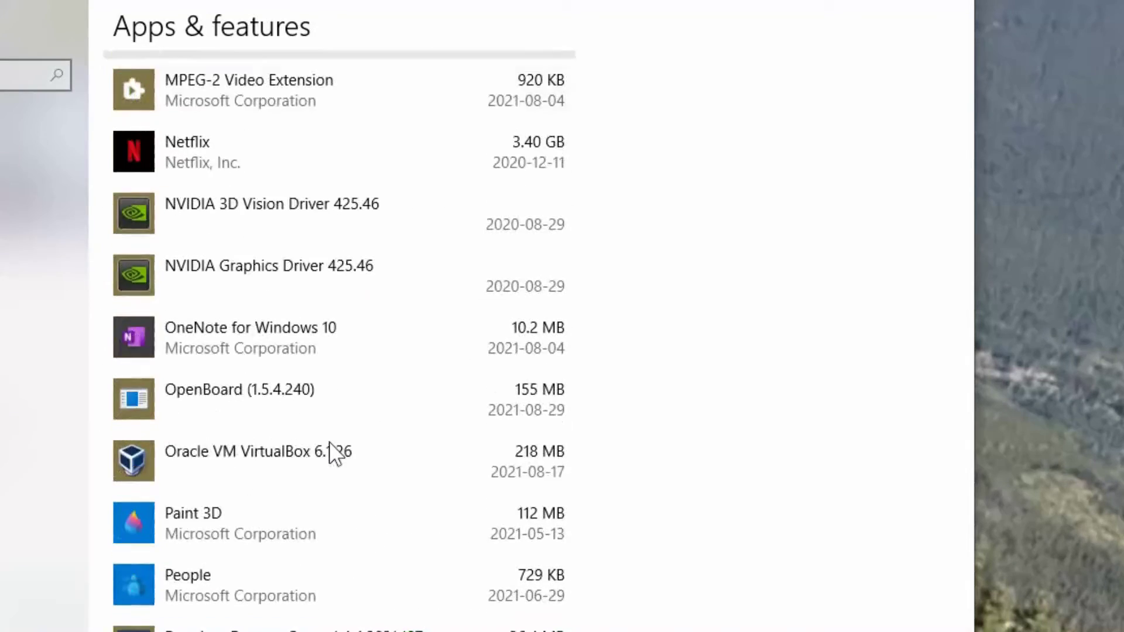
scroll(330, 443, down, 5)
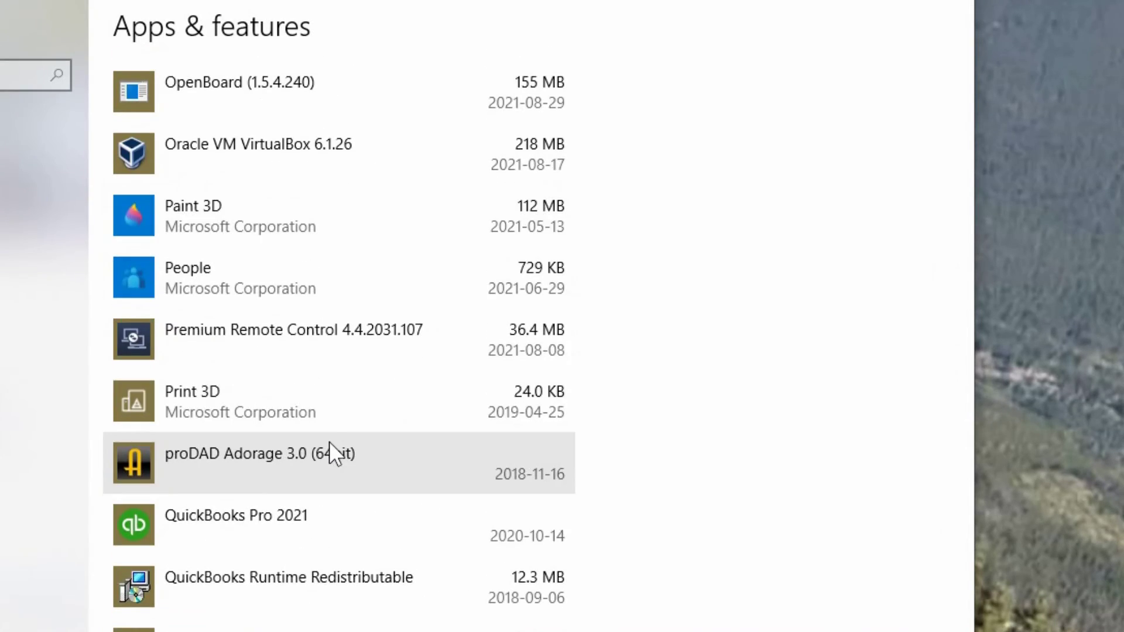